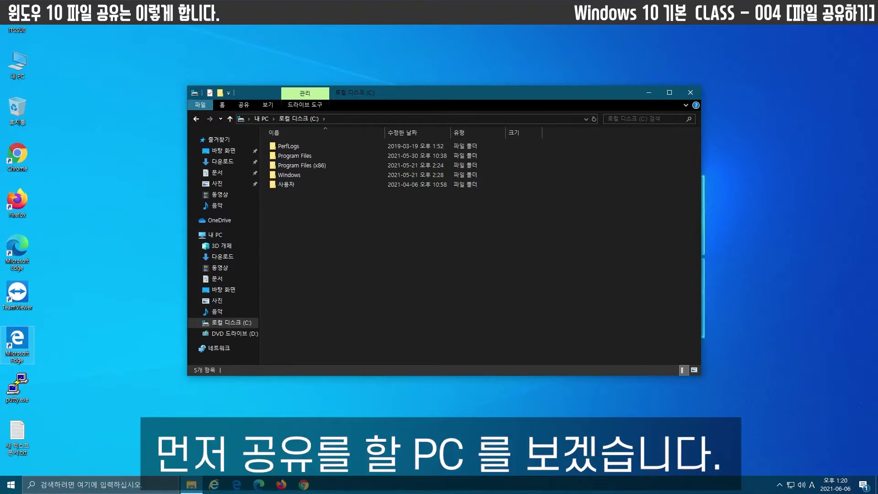
Create a new folder named Share on the C: drive.
{"action": "right_click", "coordinate": [309, 222]}
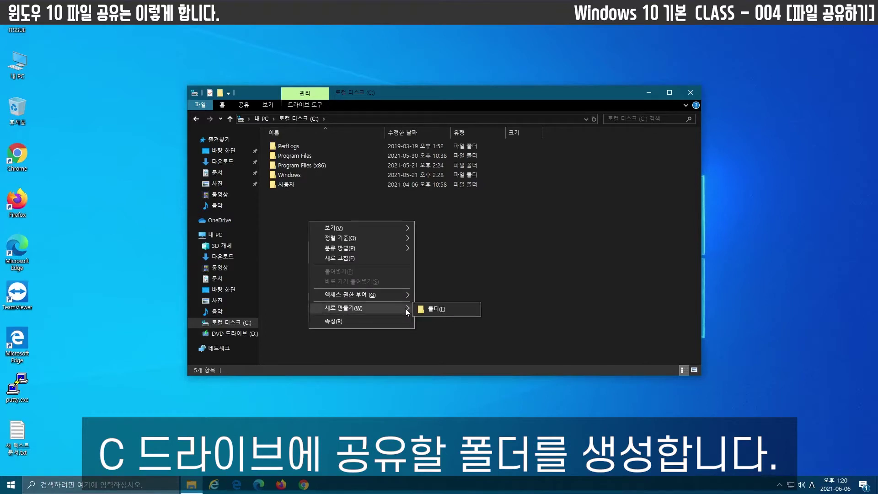
{"action": "left_click", "coordinate": [440, 311]}
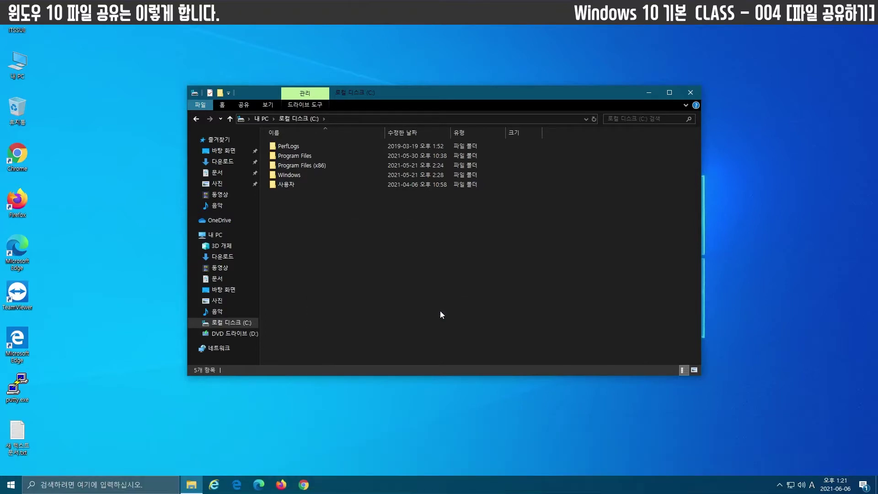
{"action": "key", "text": "Hangul"}
{"action": "key", "text": "Hangul"}
{"action": "type", "text": "Share"}
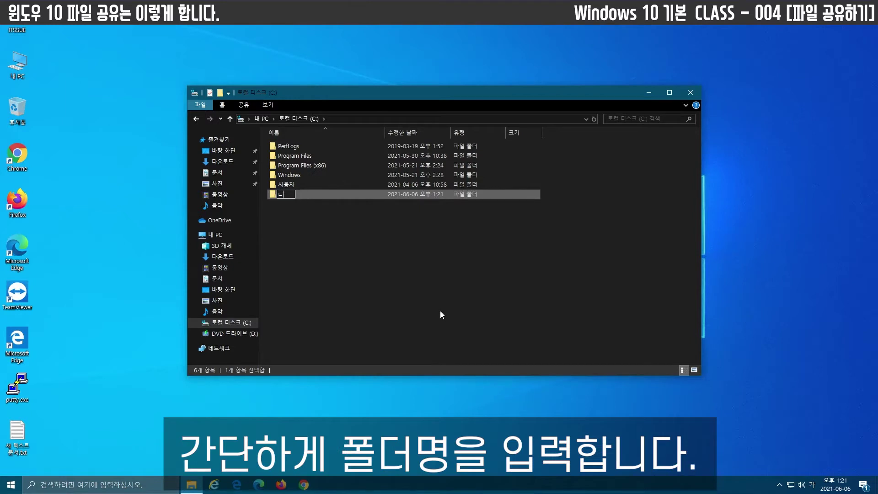
{"action": "key", "text": "Return"}
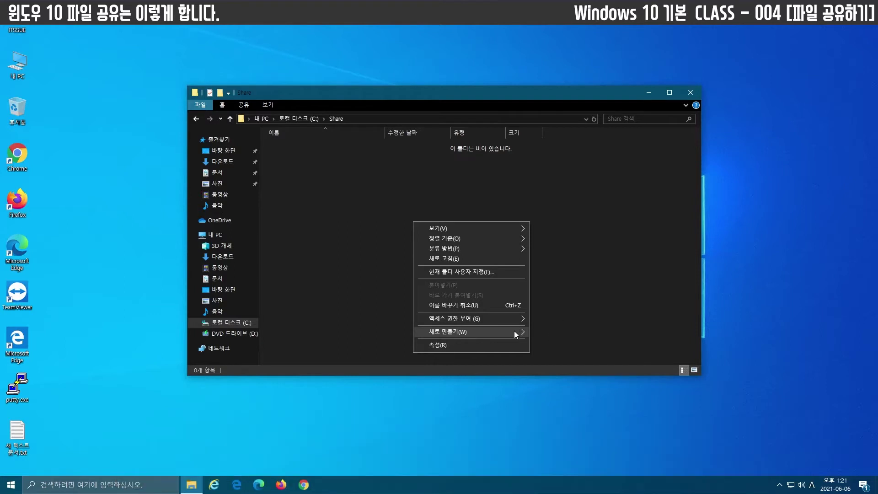
Create a text document in the Share folder and name it 공유 파일_001.txt.
{"action": "mouse_move", "coordinate": [514, 331]}
{"action": "left_click", "coordinate": [560, 426]}
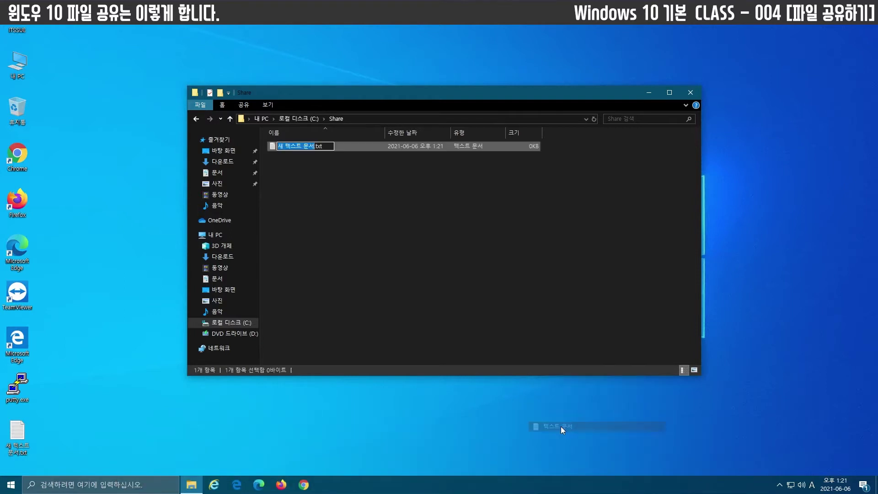
{"action": "type", "text": "r"}
{"action": "key", "text": "BackSpace"}
{"action": "key", "text": "Hangul"}
{"action": "type", "text": "ㄱ"}
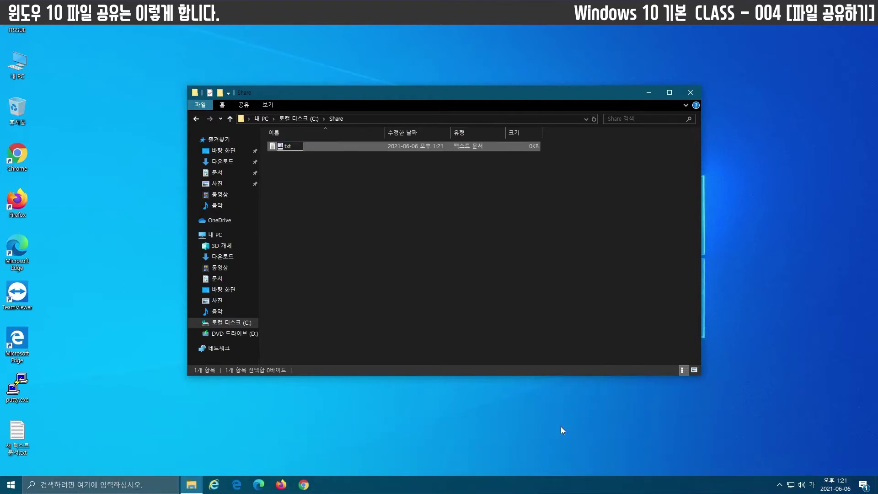
{"action": "type", "text": "공유 파일"}
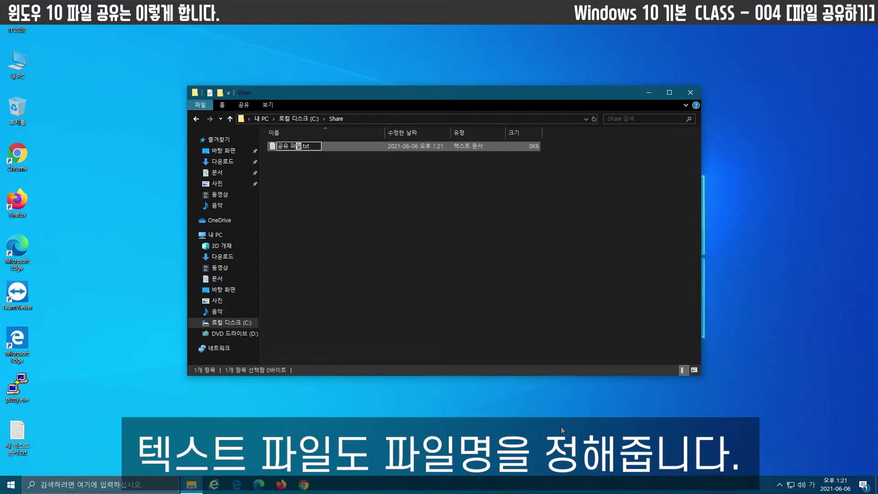
{"action": "type", "text": "001"}
{"action": "type", "text": "_"}
{"action": "key", "text": "Return"}
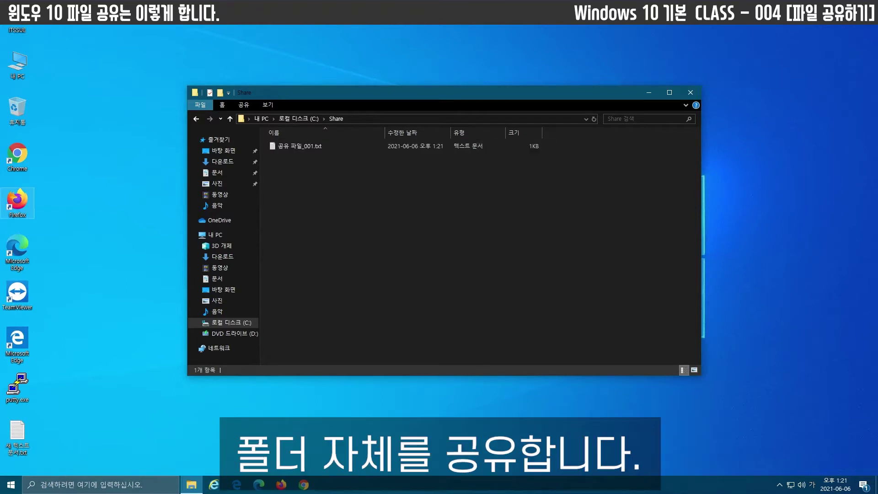
Return to the C: drive and open the network sharing settings from the Share folder's properties.
{"action": "key", "text": "alt+Left"}
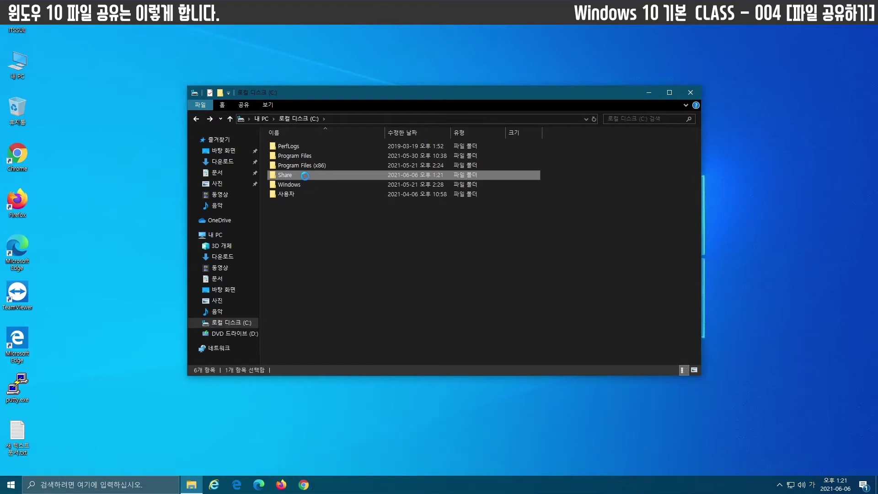
{"action": "right_click", "coordinate": [305, 176]}
{"action": "left_click", "coordinate": [356, 339]}
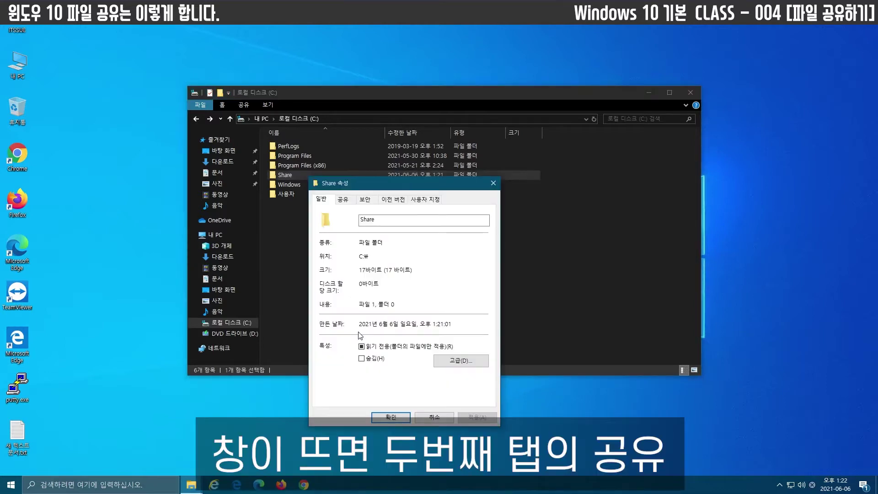
{"action": "left_click", "coordinate": [342, 200]}
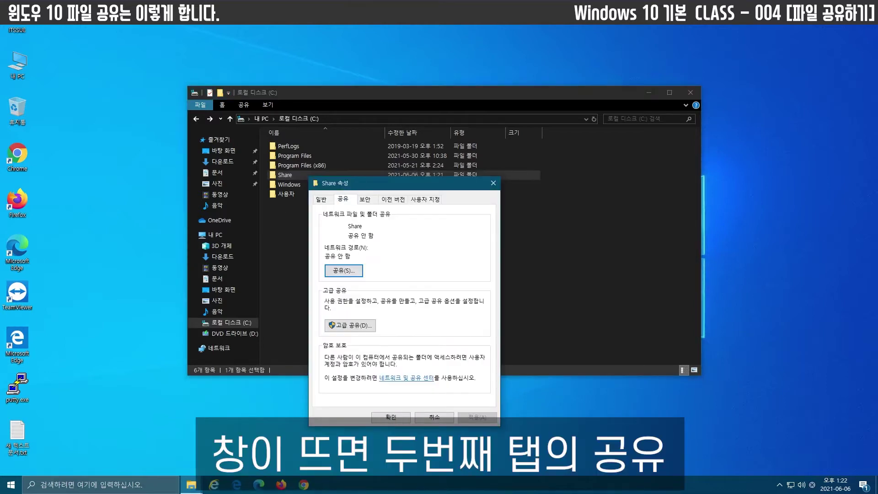
{"action": "left_click", "coordinate": [339, 264]}
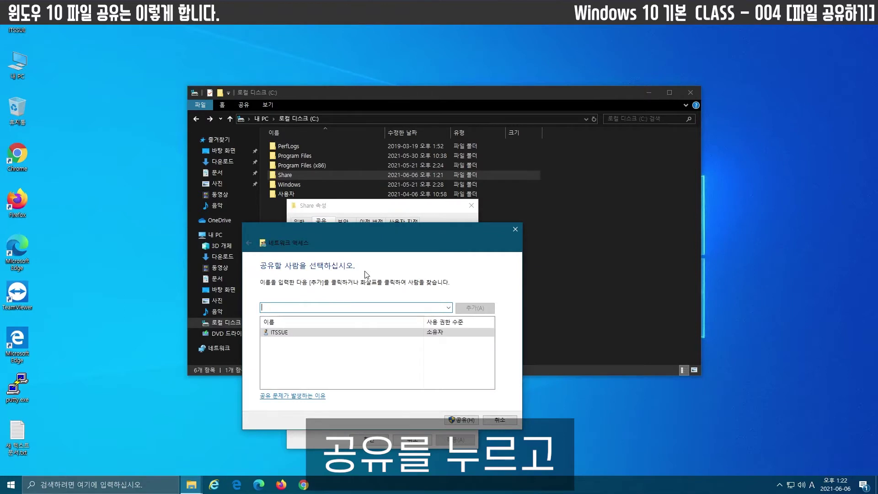
Add Everyone with the 읽기/쓰기 (read/write) permission level and share the folder.
{"action": "left_click", "coordinate": [448, 307]}
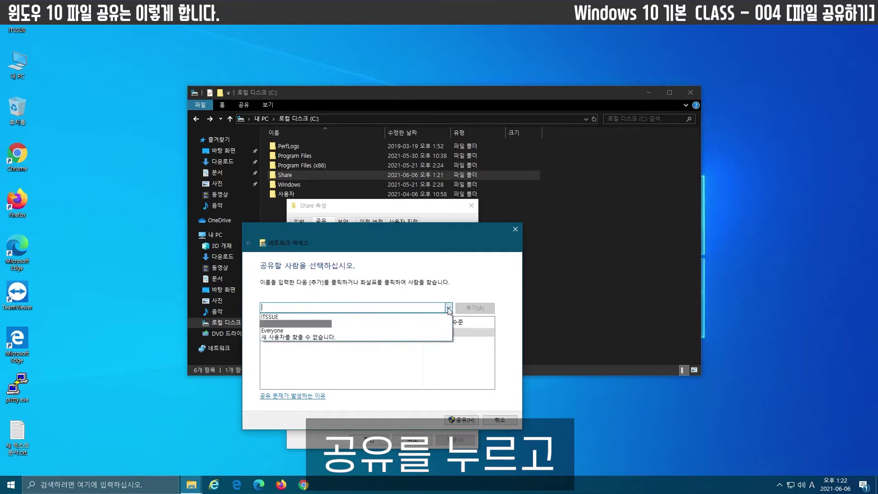
{"action": "left_click", "coordinate": [397, 334]}
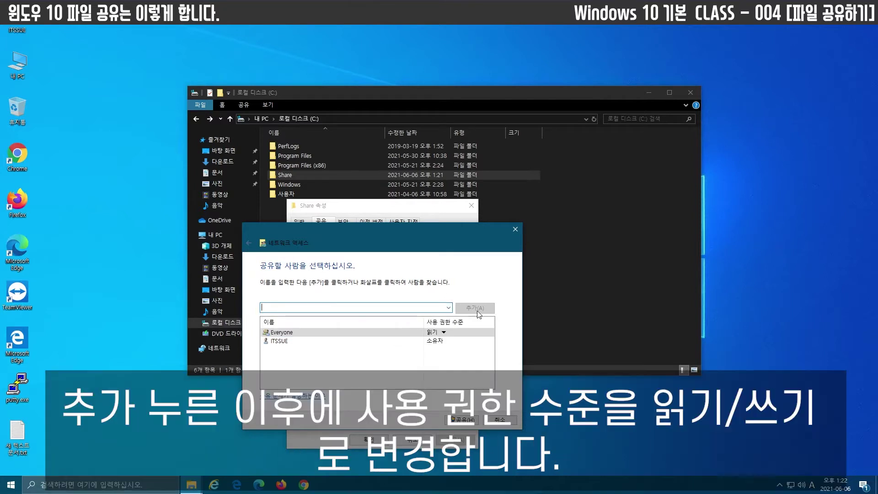
{"action": "left_click", "coordinate": [442, 333]}
{"action": "left_click", "coordinate": [475, 344]}
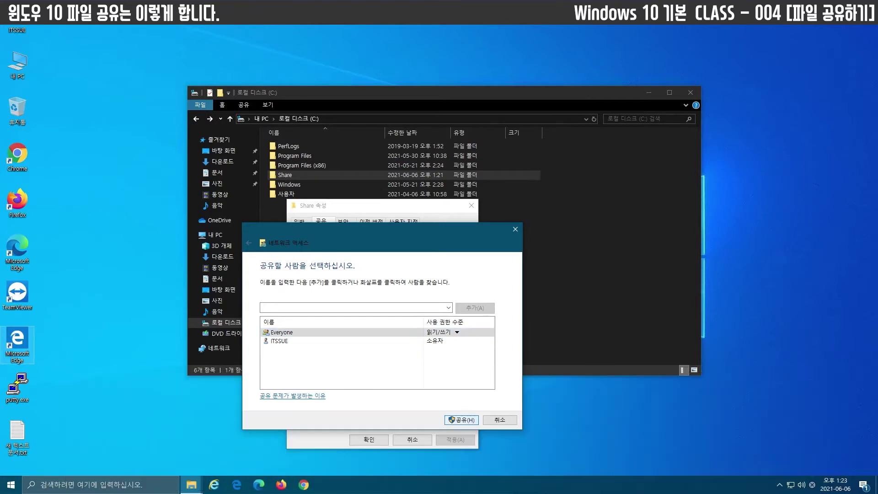
{"action": "key", "text": "Return"}
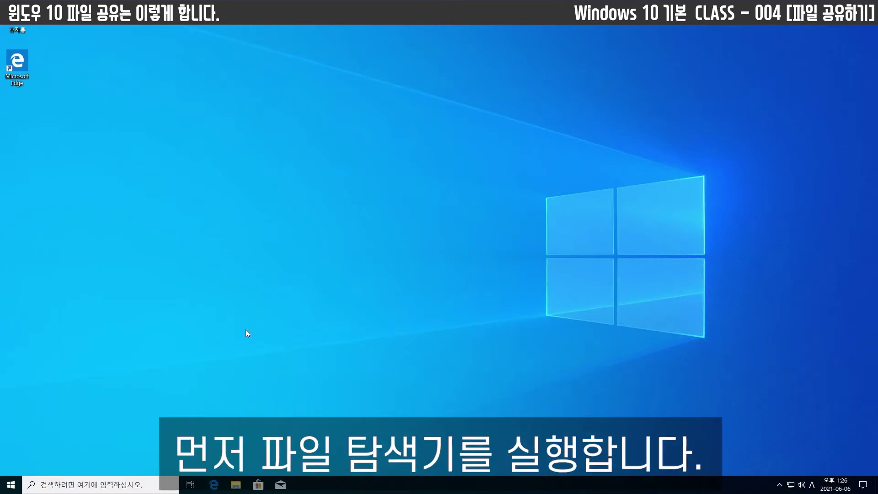
On the second PC, start adding a network location to 내 PC in File Explorer, choosing the custom network location option.
{"action": "key", "text": "super+e"}
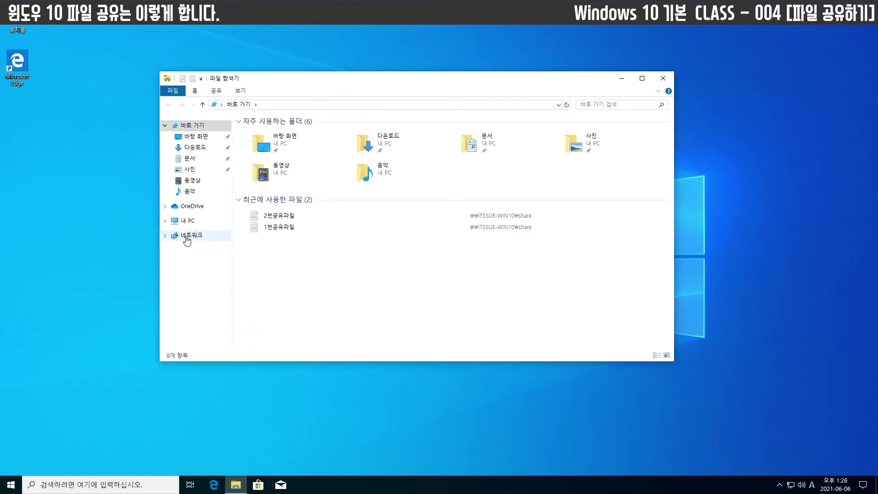
{"action": "left_click", "coordinate": [239, 200]}
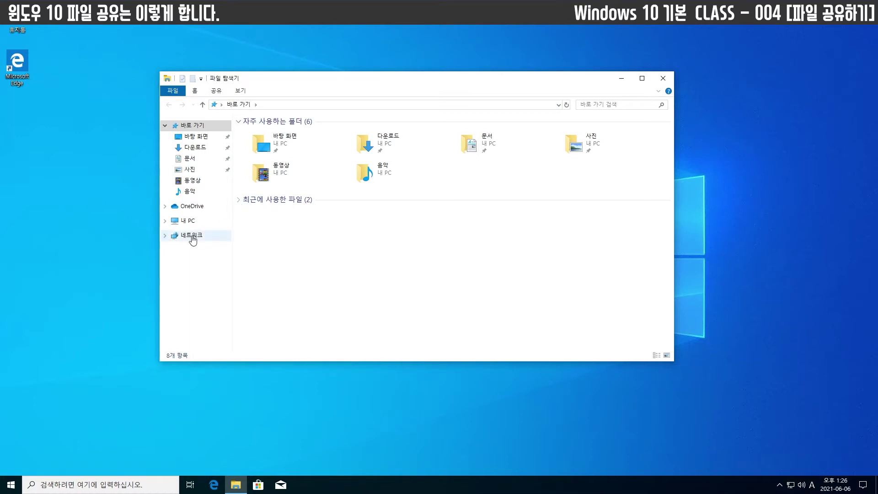
{"action": "left_click", "coordinate": [165, 220]}
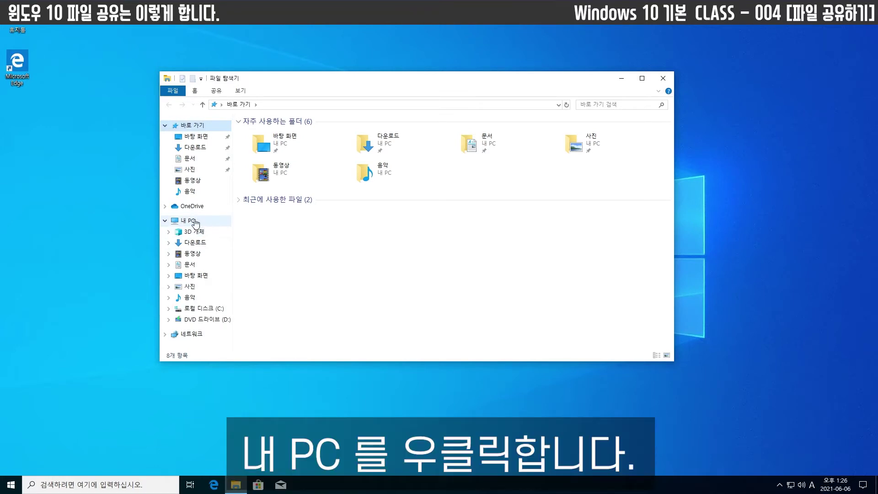
{"action": "right_click", "coordinate": [194, 222]}
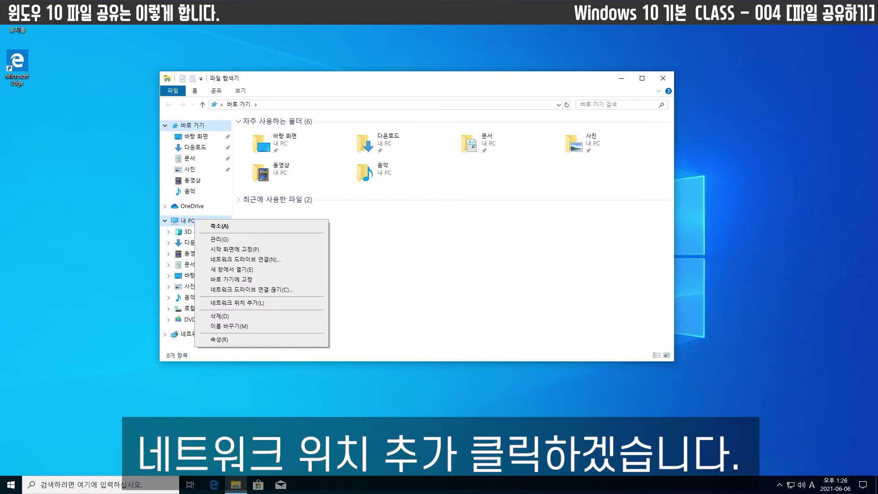
{"action": "left_click", "coordinate": [242, 302]}
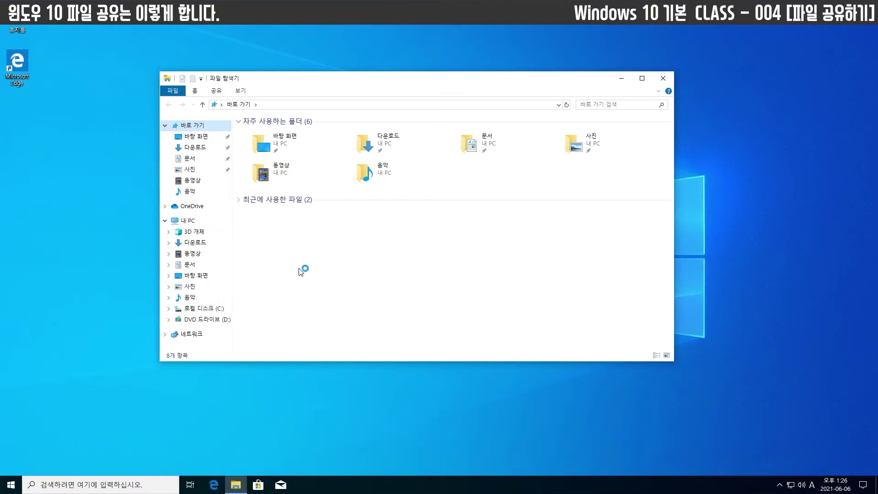
{"action": "left_click", "coordinate": [475, 321]}
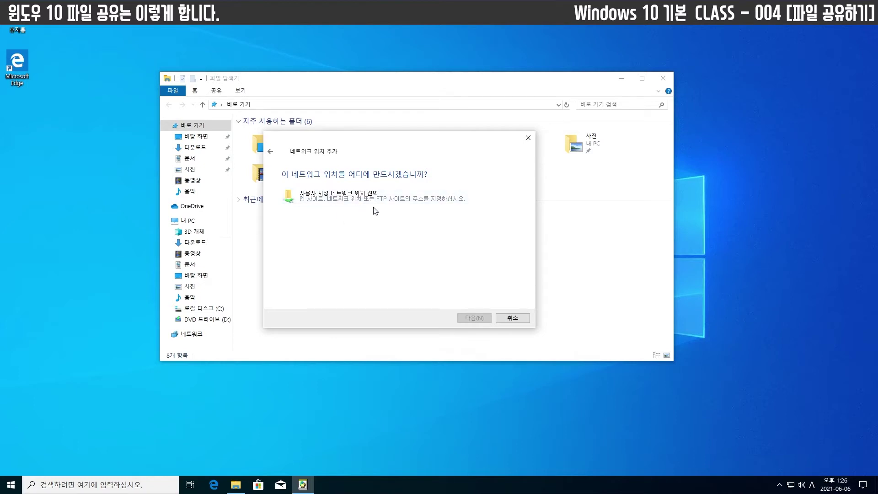
{"action": "left_click", "coordinate": [373, 201]}
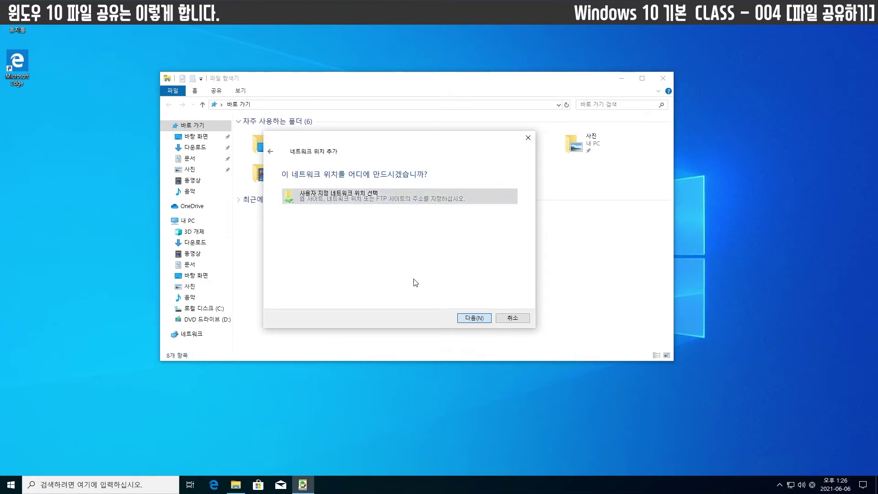
{"action": "left_click", "coordinate": [467, 322]}
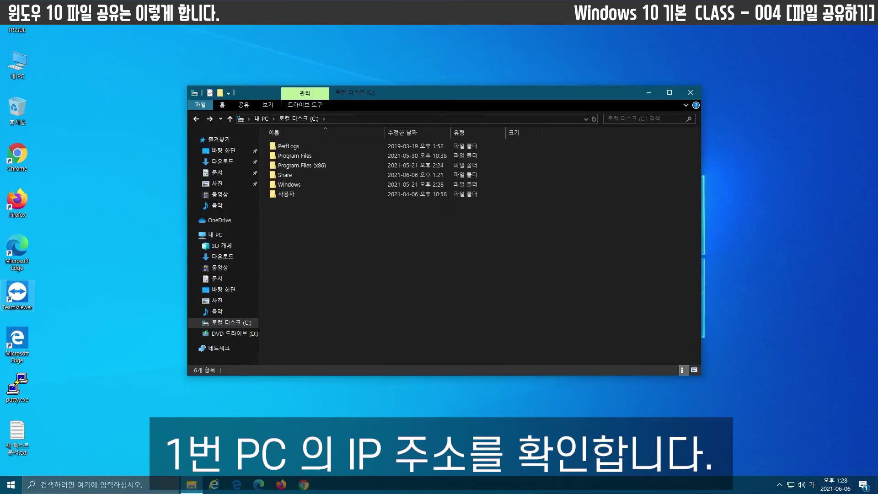
On the first PC, open a Command Prompt and run ipconfig.
{"action": "left_click", "coordinate": [89, 244]}
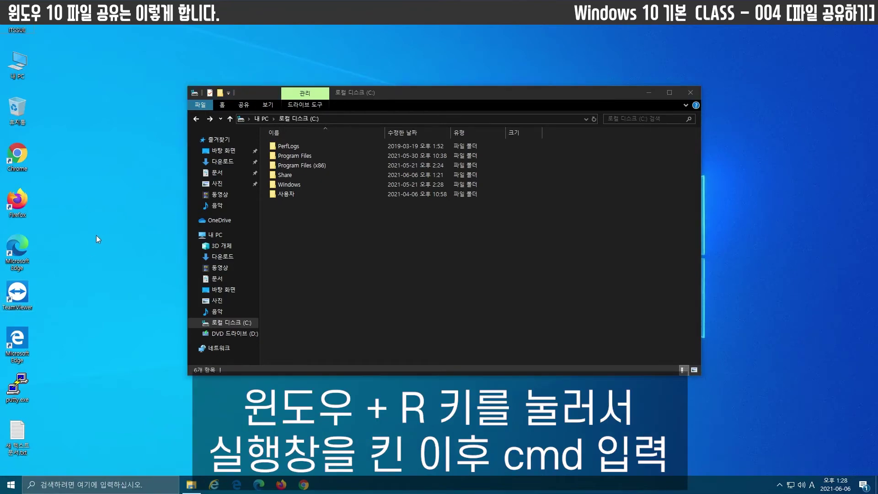
{"action": "key", "text": "super+r"}
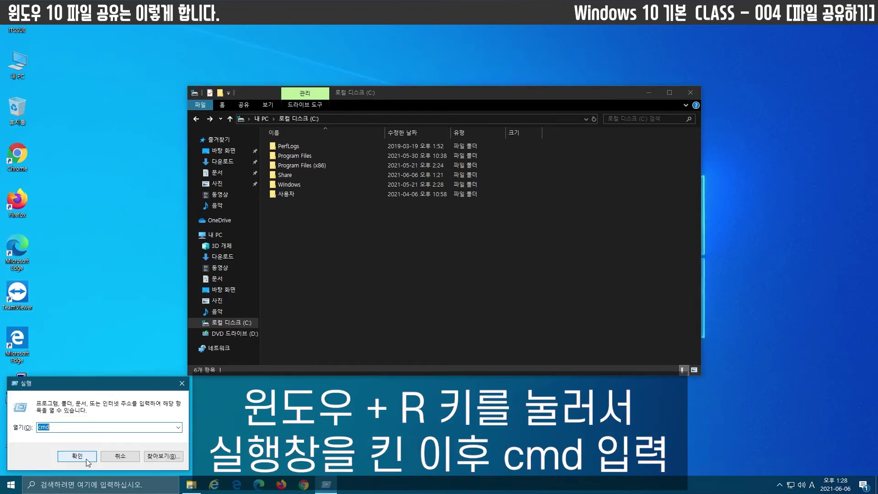
{"action": "left_click", "coordinate": [87, 460]}
{"action": "left_click_drag", "start_coordinate": [309, 84], "coordinate": [377, 157]}
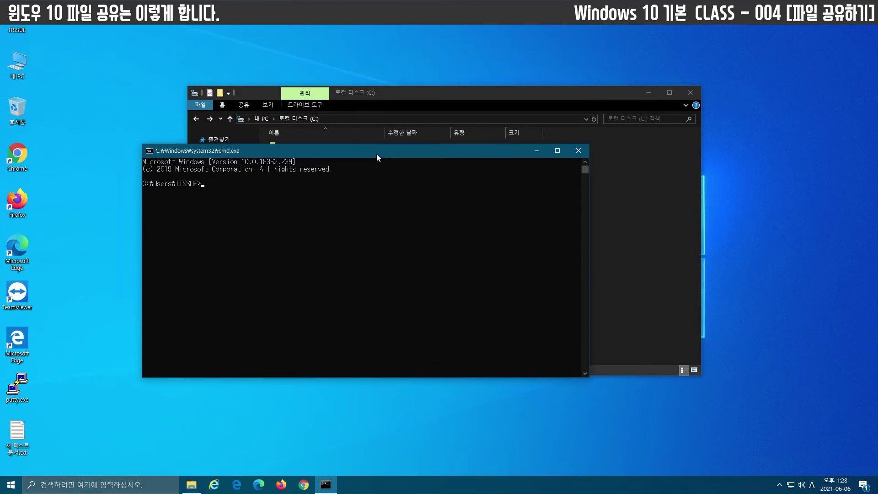
{"action": "type", "text": "ipconfig"}
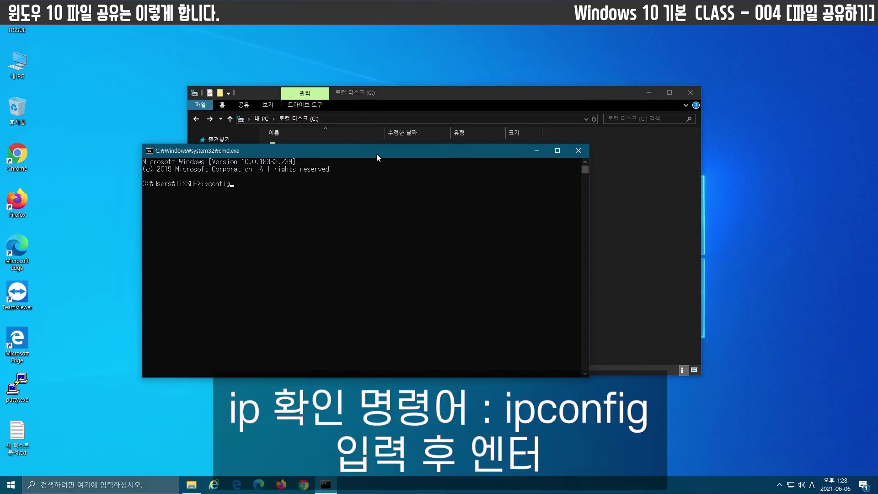
{"action": "key", "text": "Return"}
Copy the first PC's IPv4 address from the ipconfig output.
{"action": "left_click_drag", "start_coordinate": [377, 153], "coordinate": [457, 147]}
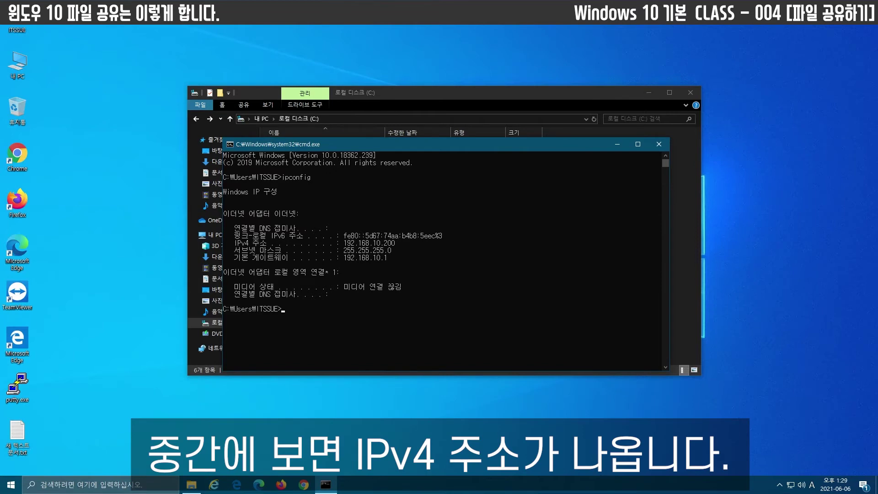
{"action": "left_click_drag", "start_coordinate": [343, 242], "coordinate": [394, 243]}
{"action": "right_click", "coordinate": [391, 243]}
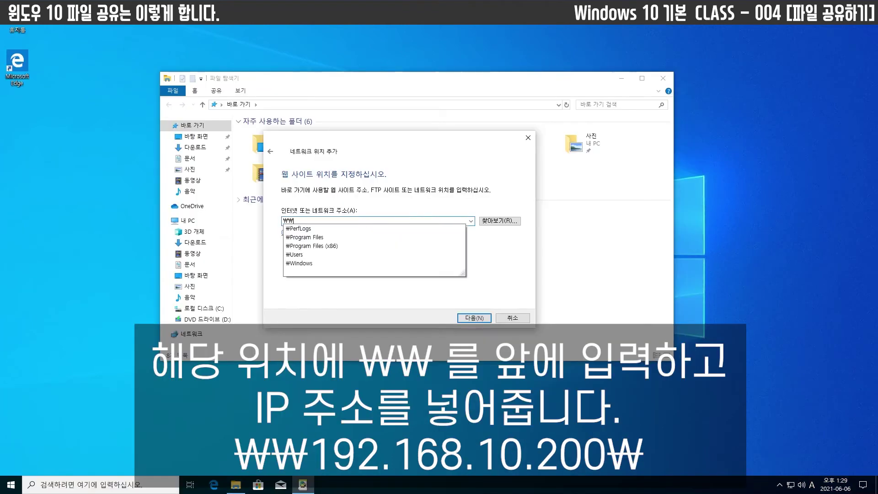
On the second PC, specify the network location address as \\192.168.10.200\share, after trying it without the share name.
{"action": "type", "text": "192.168"}
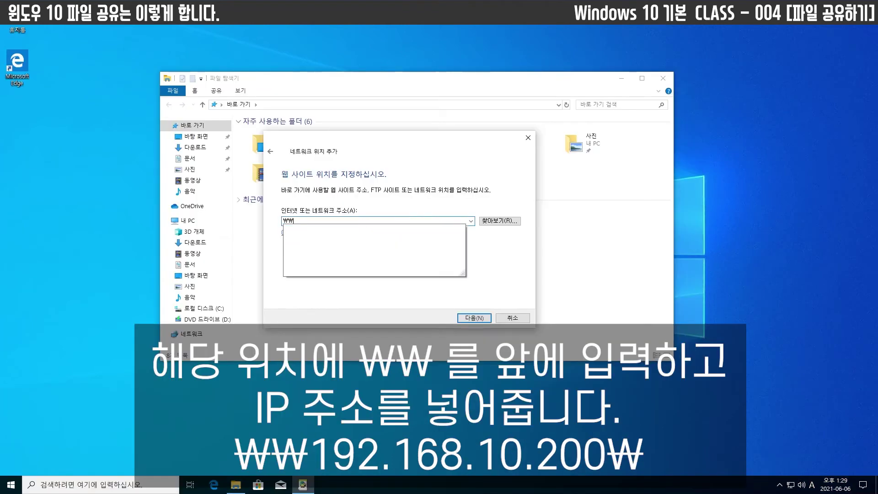
{"action": "type", "text": ".10.200\\"}
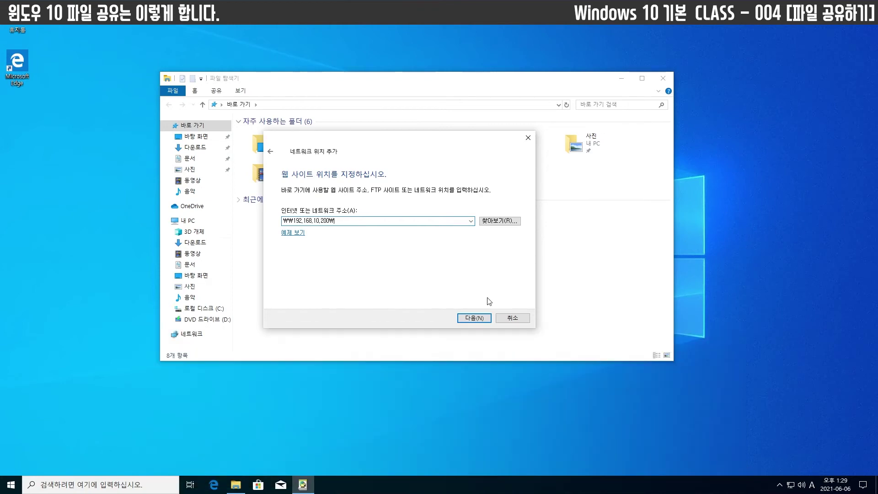
{"action": "left_click", "coordinate": [472, 318]}
{"action": "left_click", "coordinate": [506, 275]}
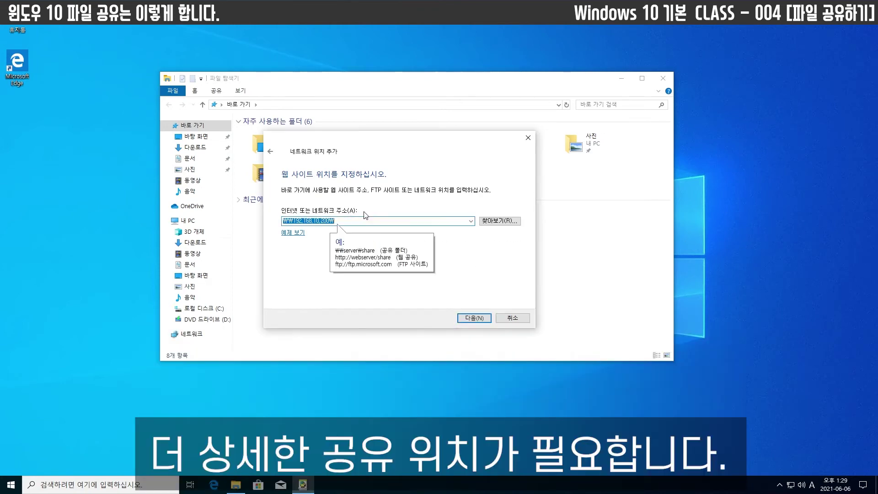
{"action": "left_click", "coordinate": [390, 222]}
{"action": "type", "text": "share"}
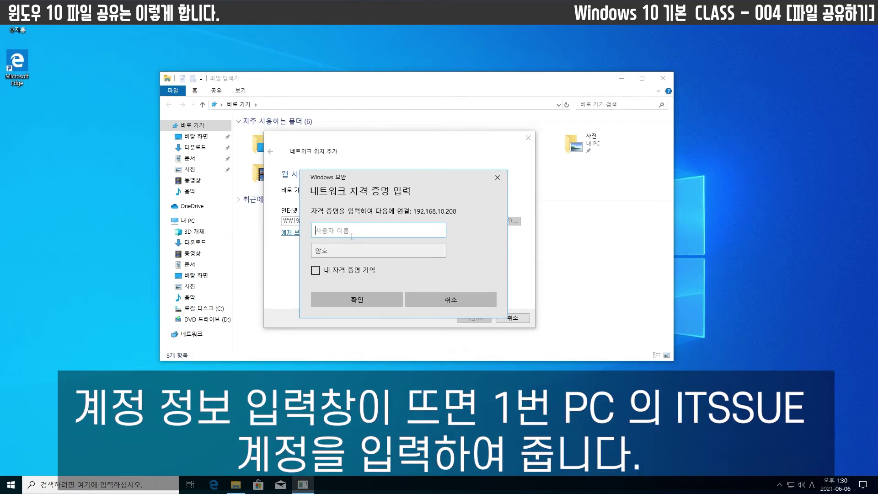
Authenticate to 192.168.10.200 with the first PC's ITSSUE account and its password.
{"action": "type", "text": "ITSSUE"}
{"action": "key", "text": "Tab"}
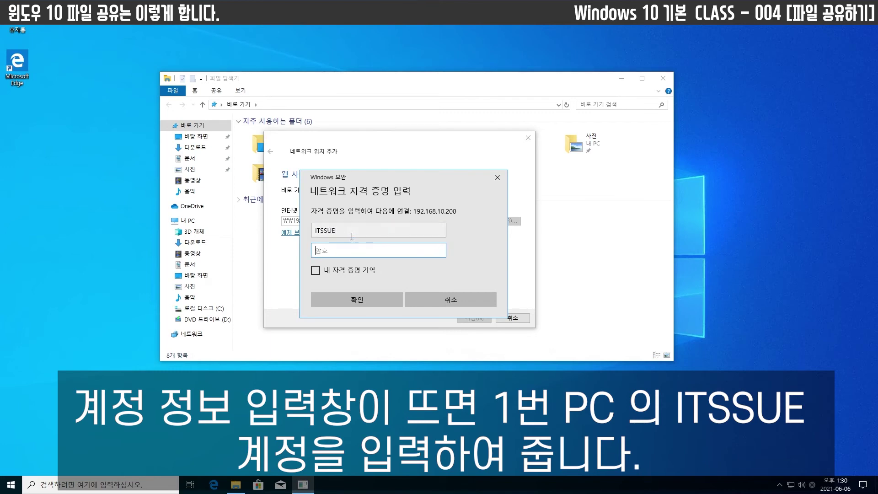
{"action": "type", "text": "*********"}
{"action": "left_click", "coordinate": [345, 295]}
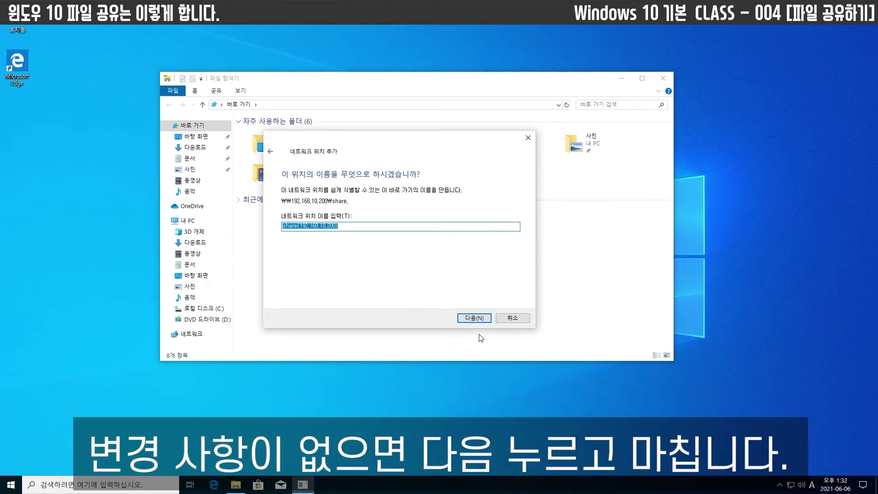
Keep the suggested network location name, finish the wizard, and close the share window it opens.
{"action": "left_click", "coordinate": [474, 319]}
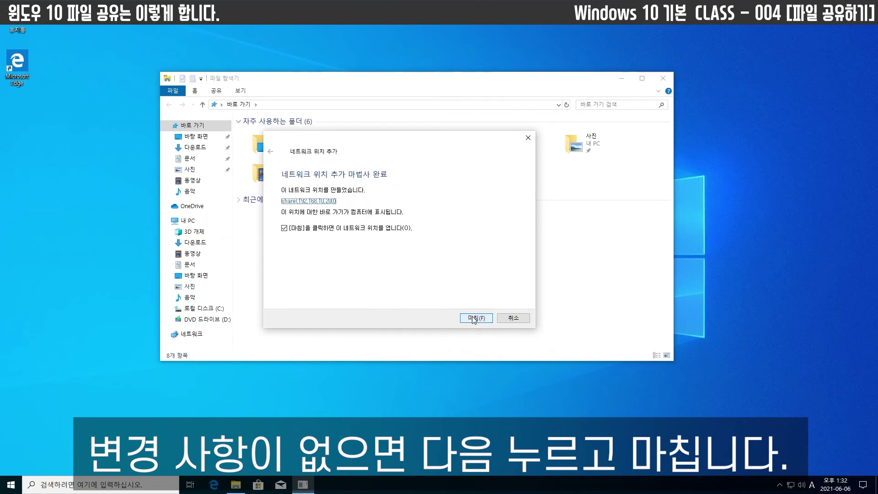
{"action": "left_click", "coordinate": [471, 318]}
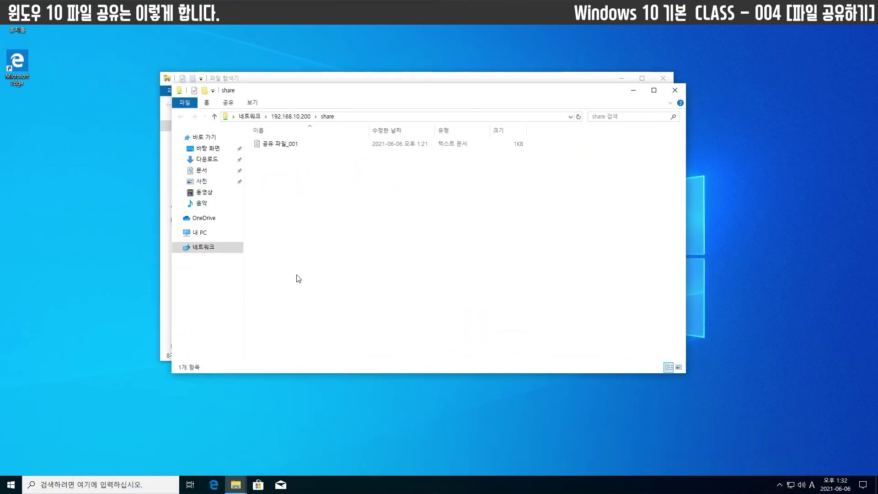
{"action": "key", "text": "alt+F4"}
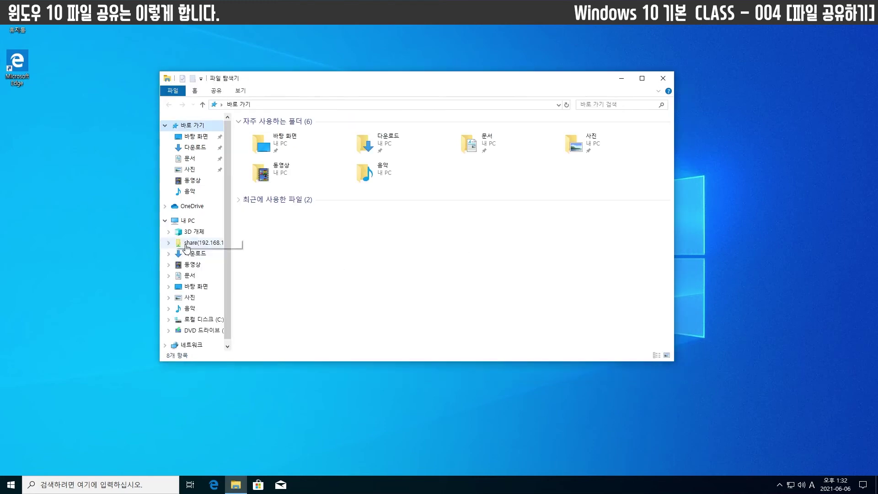
Create a text document named 공유 파일_002 in the share network location under 내 PC.
{"action": "left_click", "coordinate": [199, 246]}
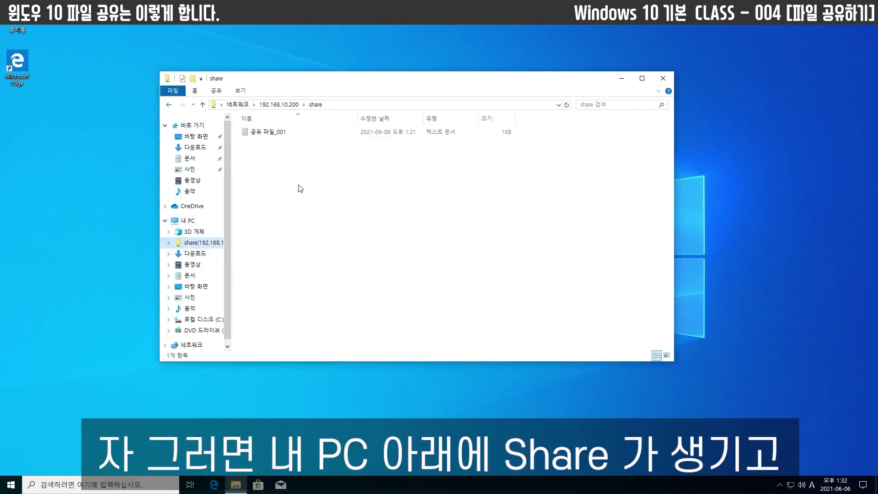
{"action": "right_click", "coordinate": [280, 166]}
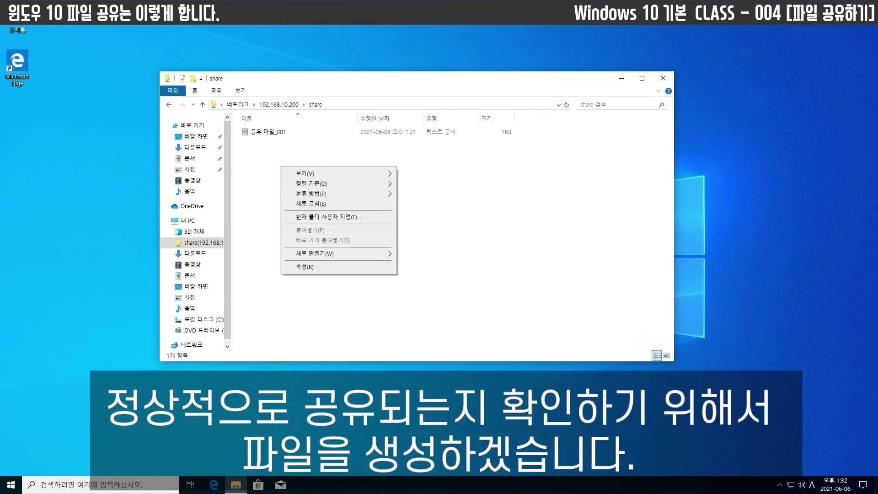
{"action": "mouse_move", "coordinate": [384, 254]}
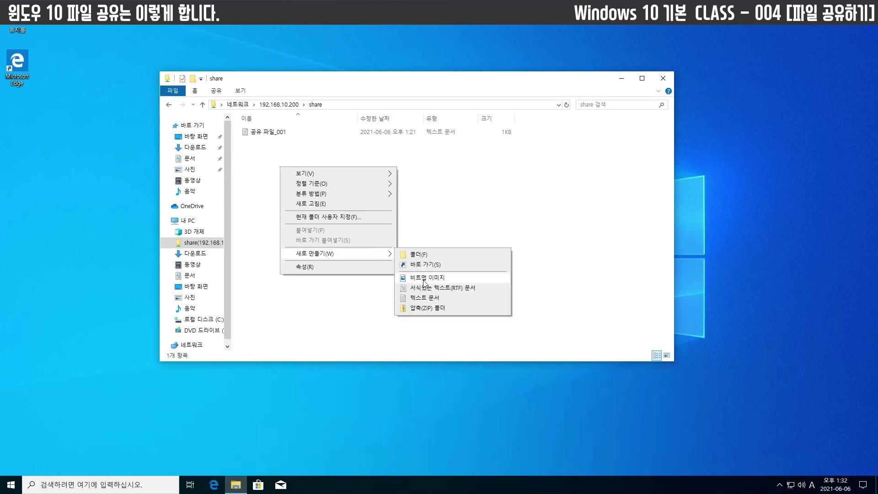
{"action": "left_click", "coordinate": [424, 298]}
{"action": "key", "text": "BackSpace"}
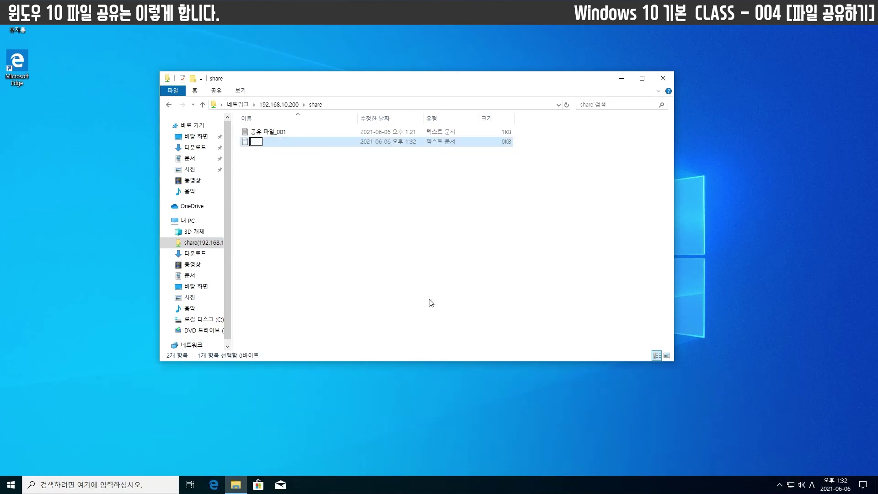
{"action": "key", "text": "Hangul"}
{"action": "type", "text": "공유 파일_002"}
{"action": "key", "text": "Return"}
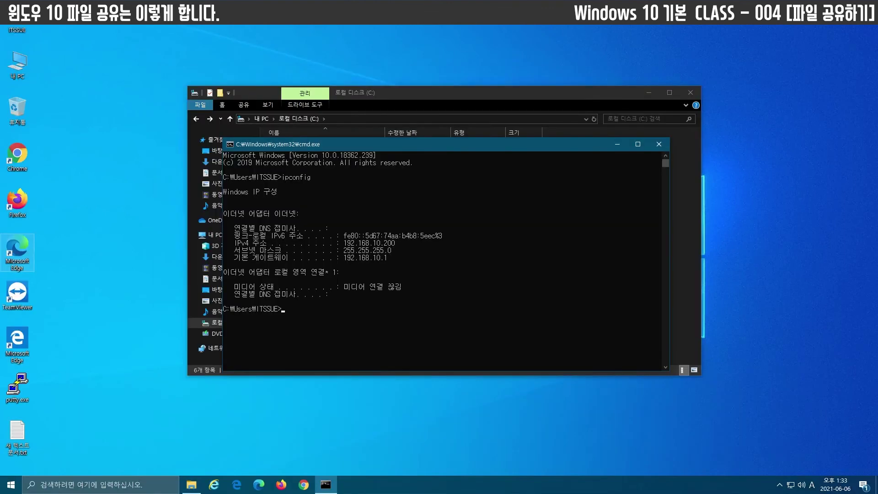
On the first PC, open the Share folder on drive C: and select 공유 파일_002.txt to check the sharing.
{"action": "left_click", "coordinate": [498, 105]}
{"action": "double_click", "coordinate": [305, 175]}
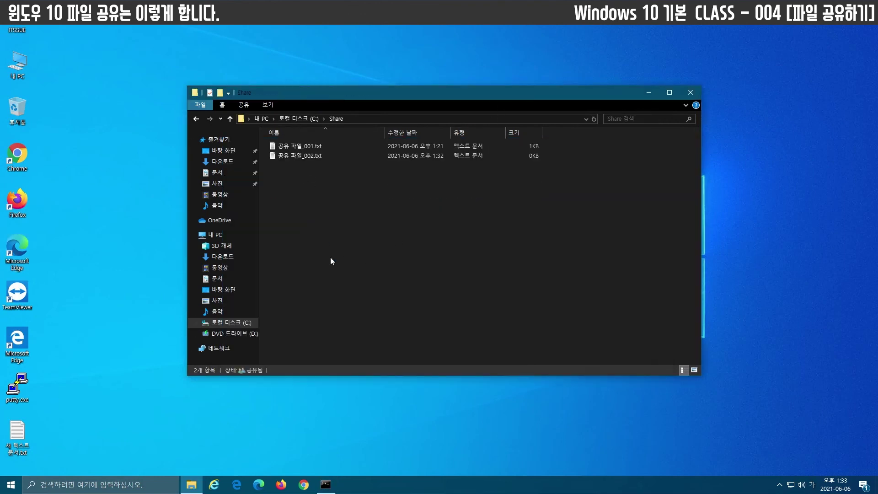
{"action": "left_click", "coordinate": [341, 155]}
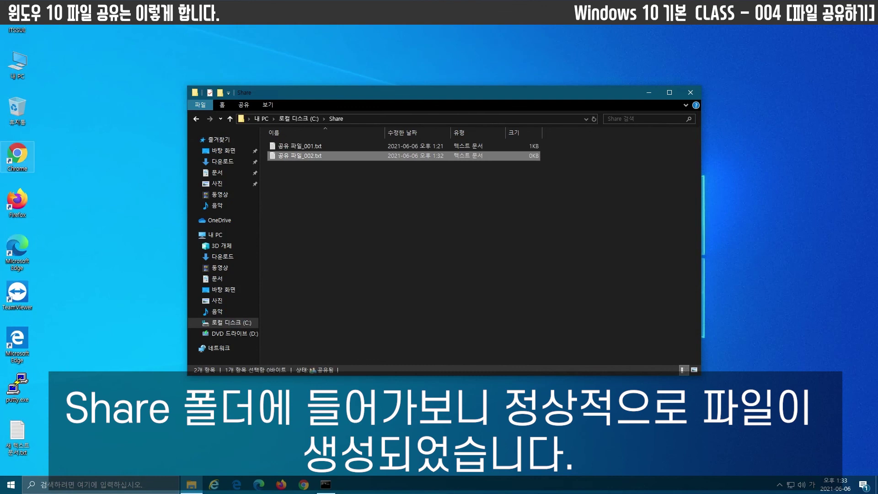